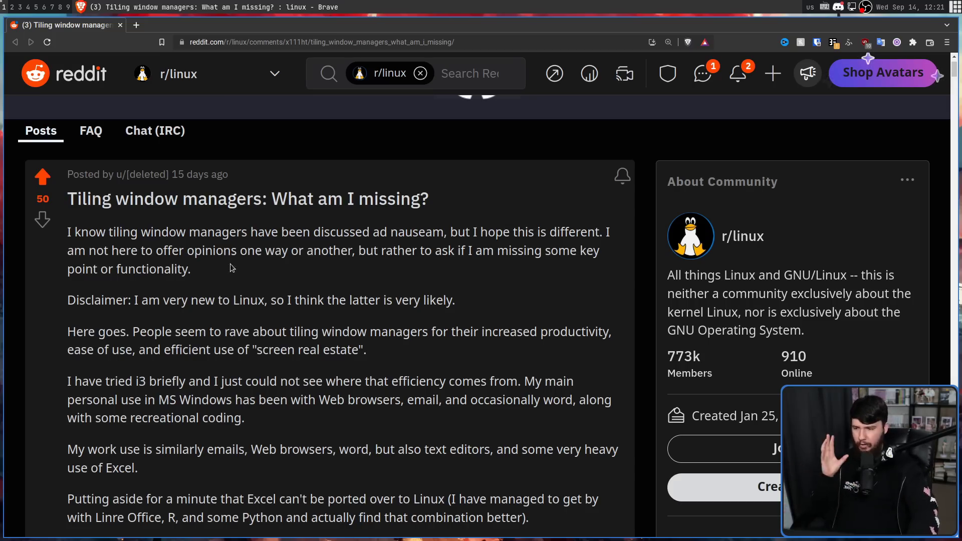
Step: Scroll down the Reddit post to the bonus question about laptops versus desktops
scroll(239, 323, down, 1)
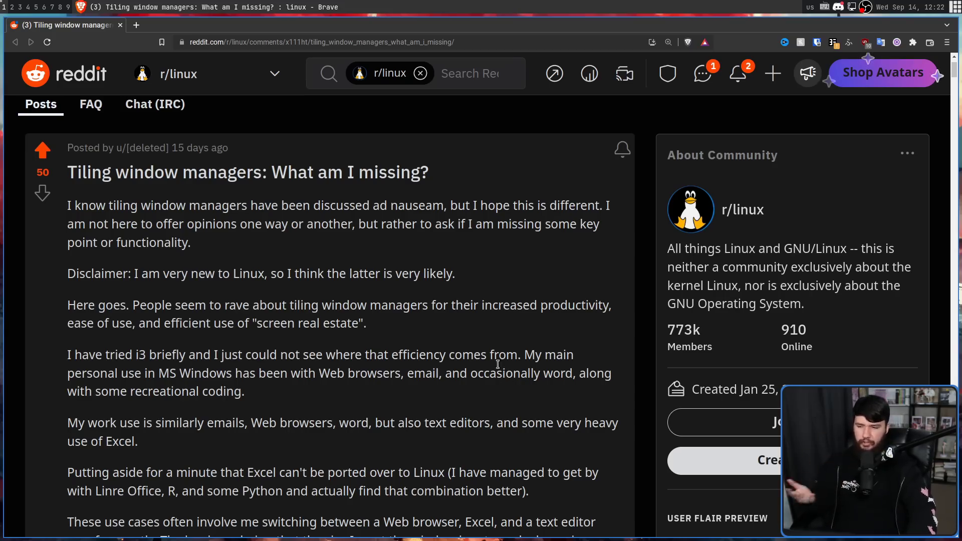
scroll(440, 355, down, 1)
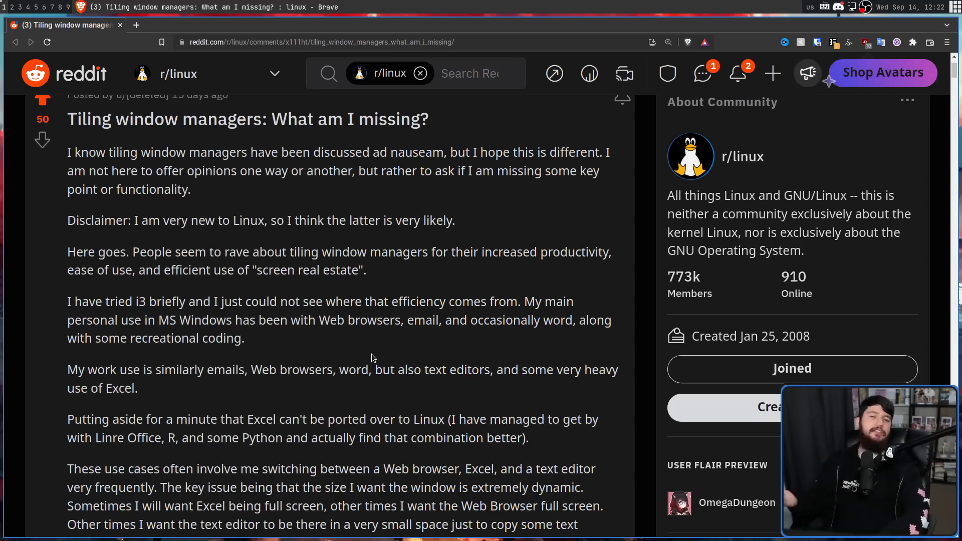
scroll(373, 358, down, 3)
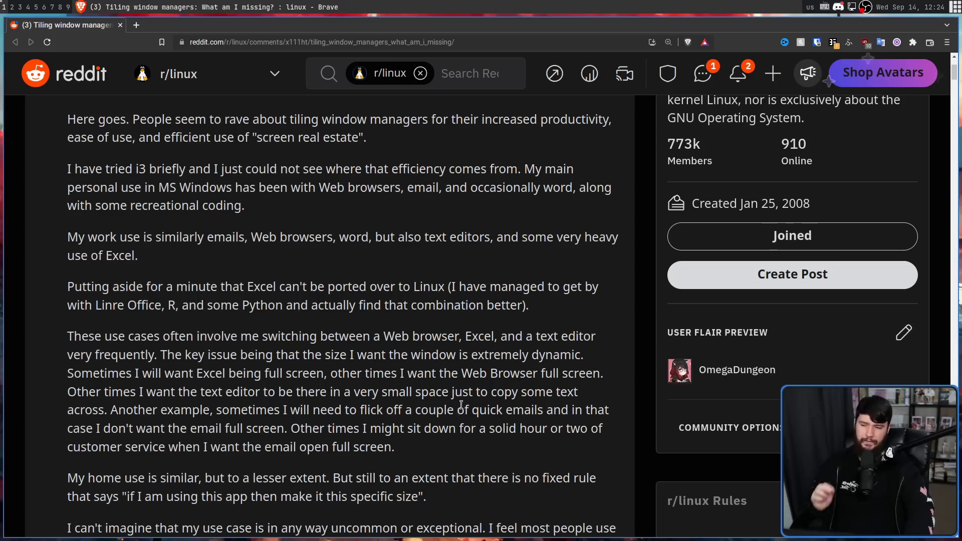
scroll(233, 330, down, 3)
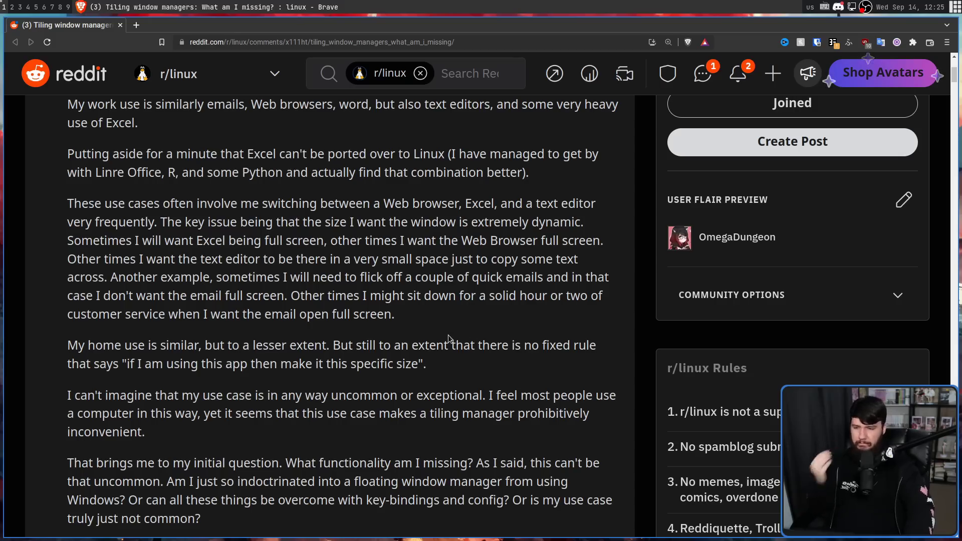
scroll(444, 335, down, 3)
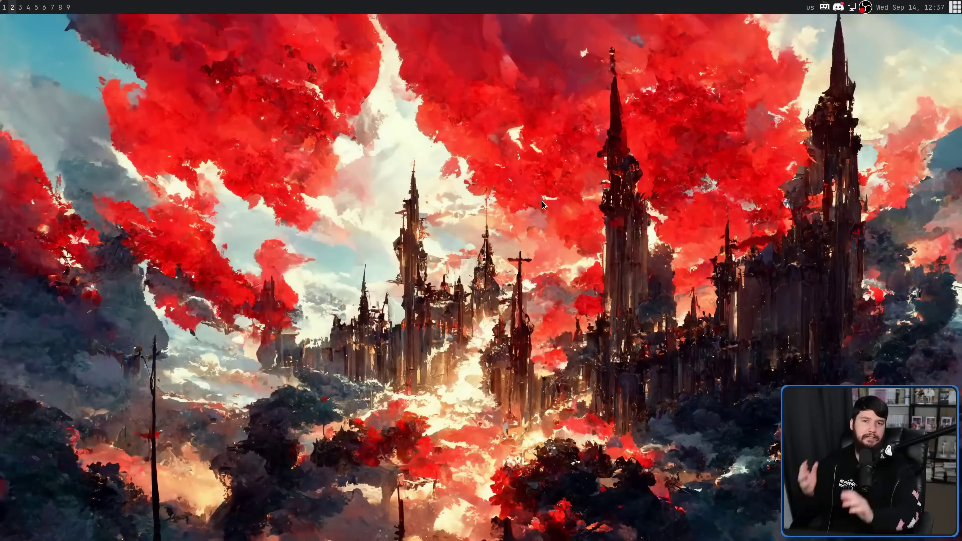
Step: Spawn two Alacritty terminals that tile into equal left and right halves
key(super+Return)
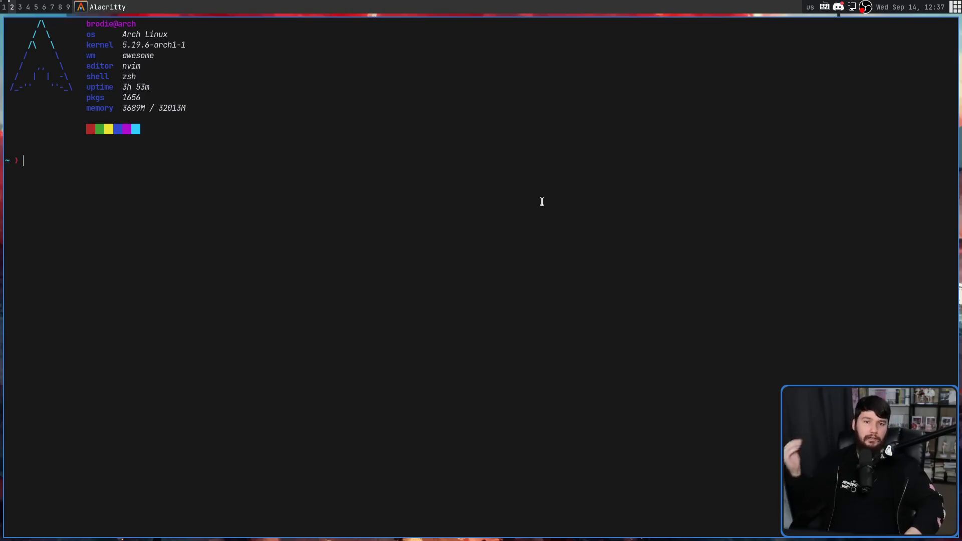
key(super+Return)
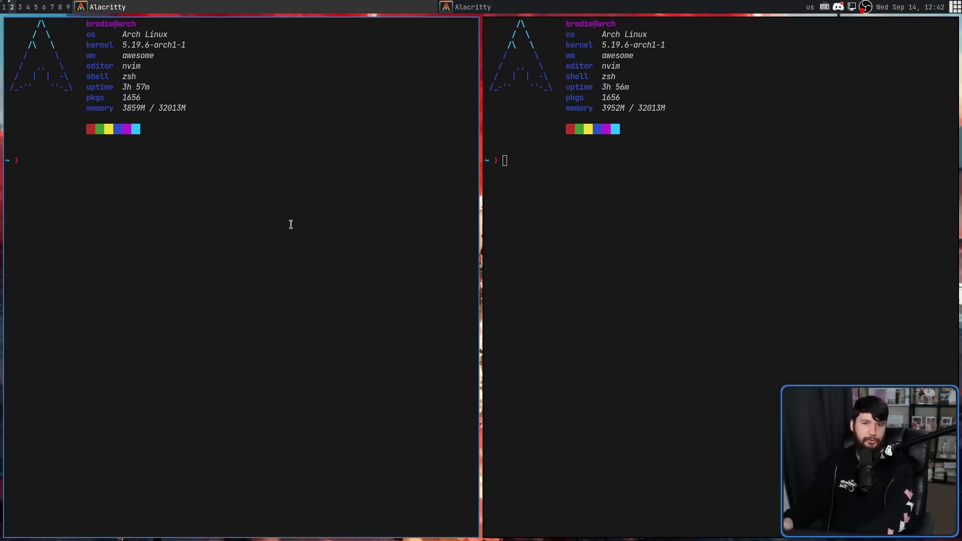
Step: Add more terminals and cycle through the master-right, master-top and spiral layouts
key(super+Return)
key(super+Return)
key(super+Return)
key(super+Return)
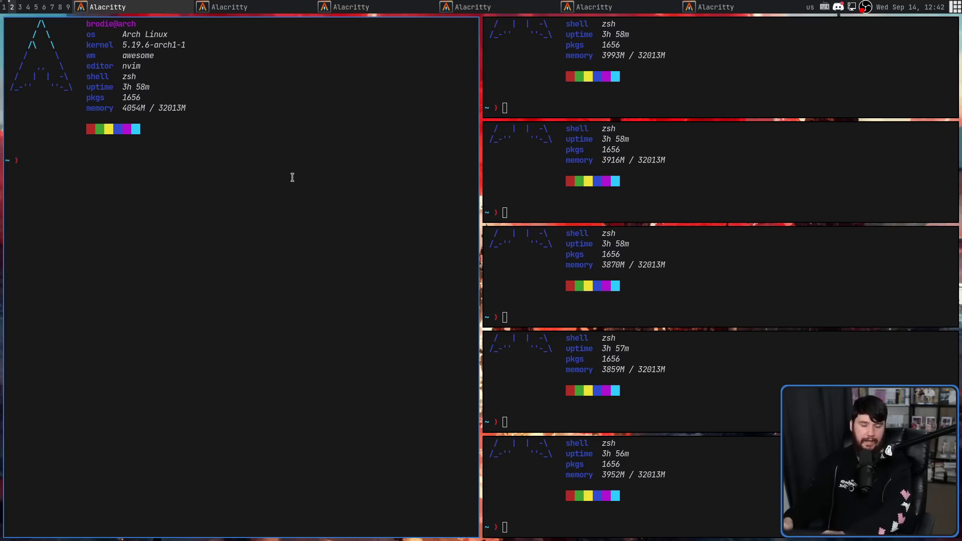
key(super+space)
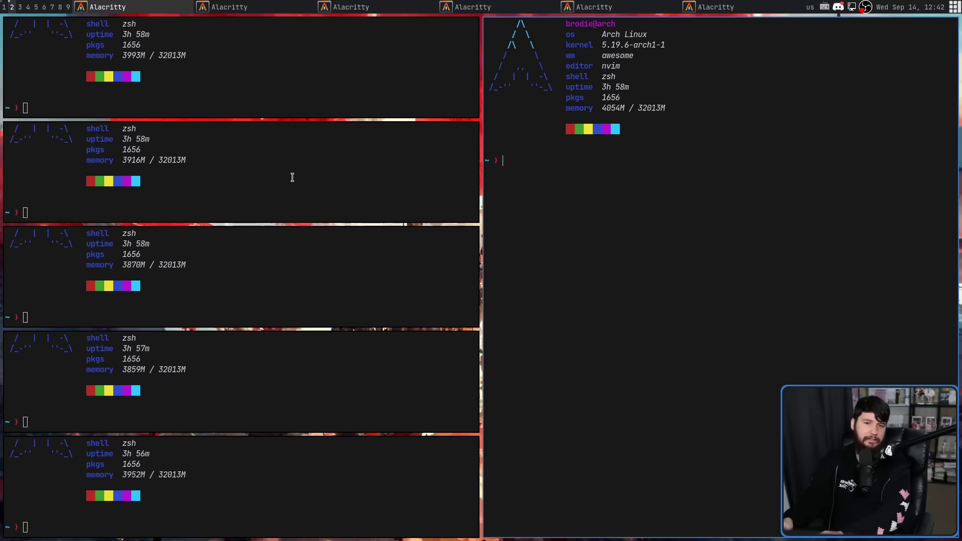
key(super+space)
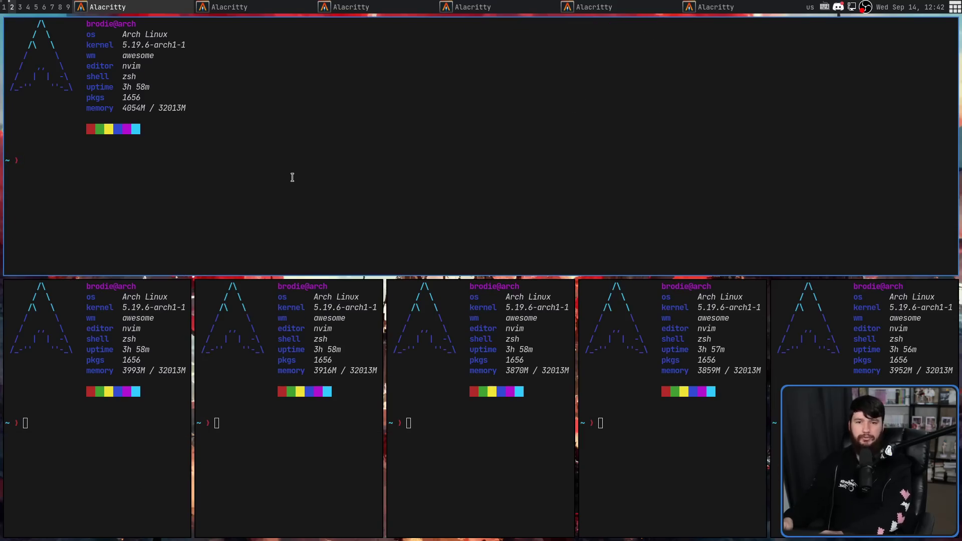
key(super+space)
key(super+space)
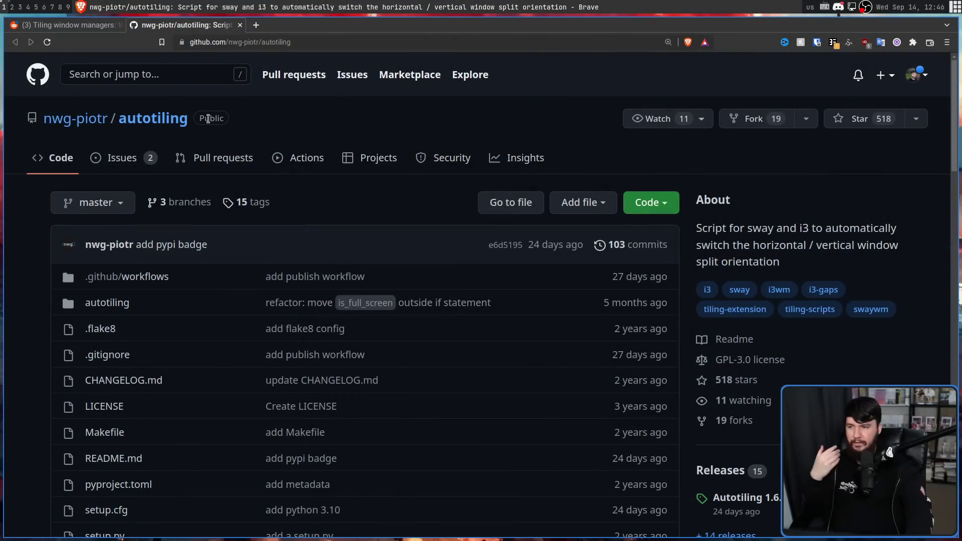
Step: Highlight the autotiling repository name on GitHub, then clear the selection
drag(193, 121, 120, 119)
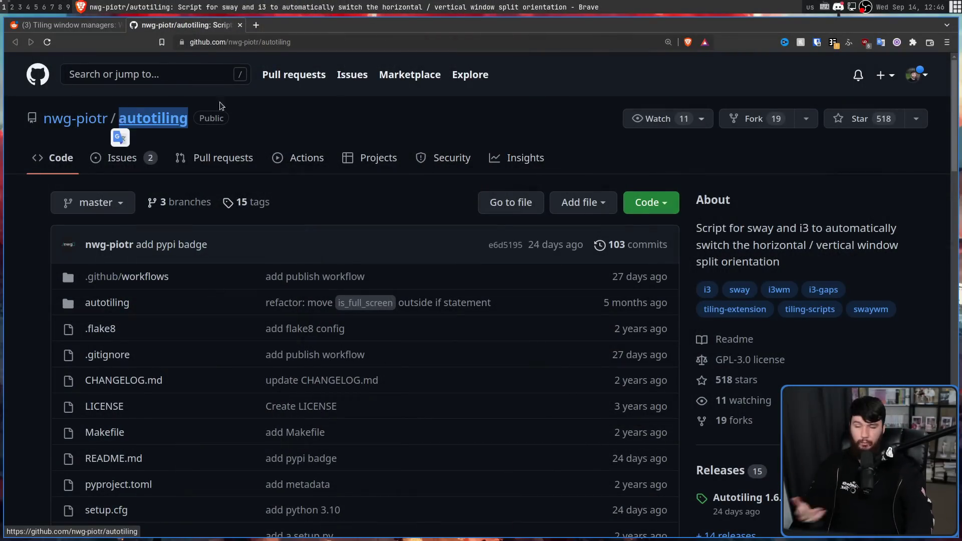
click(360, 110)
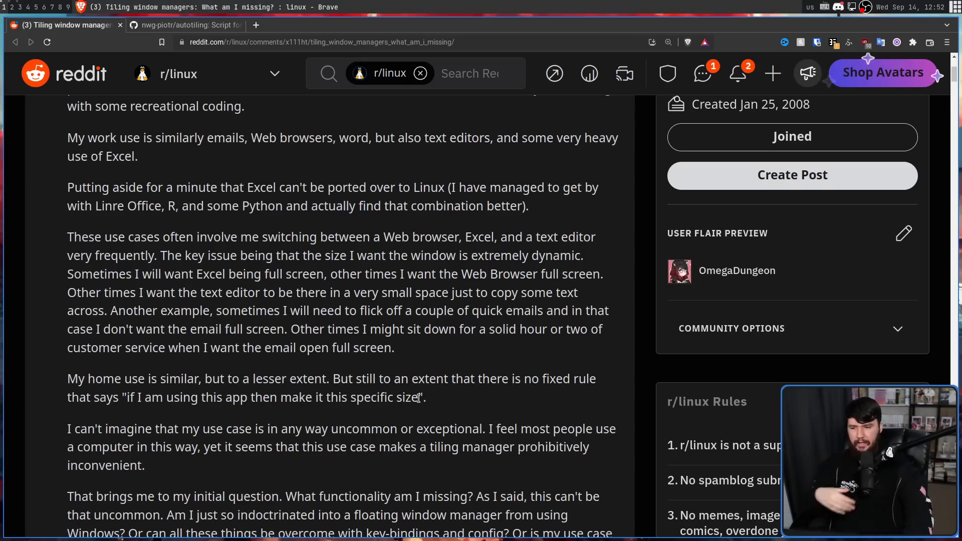
Step: Highlight the sentence 'if I am using this app then make it this specific size'
drag(420, 399, 128, 400)
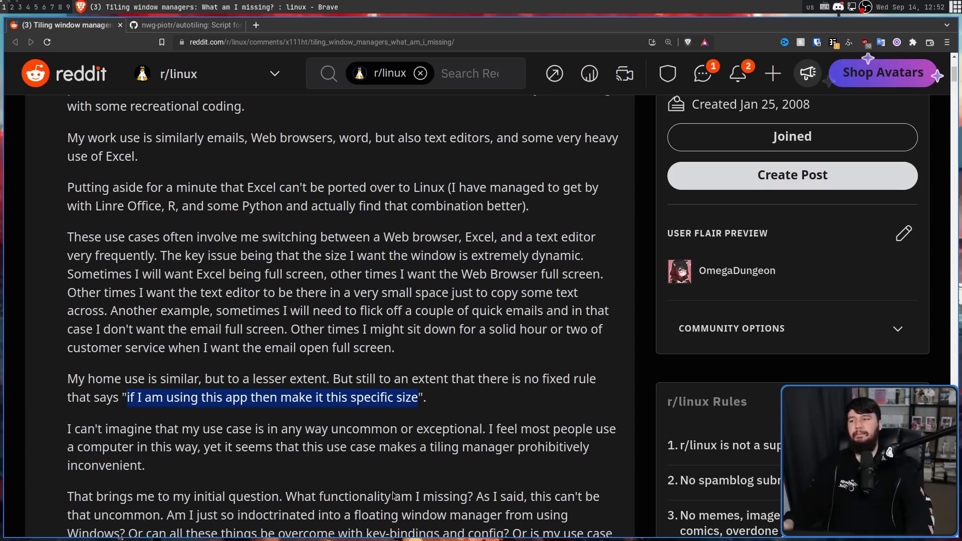
Step: Switch to tag 3 and cycle focus through the floating ProtonUp-Qt and file-manager windows
key(super+3)
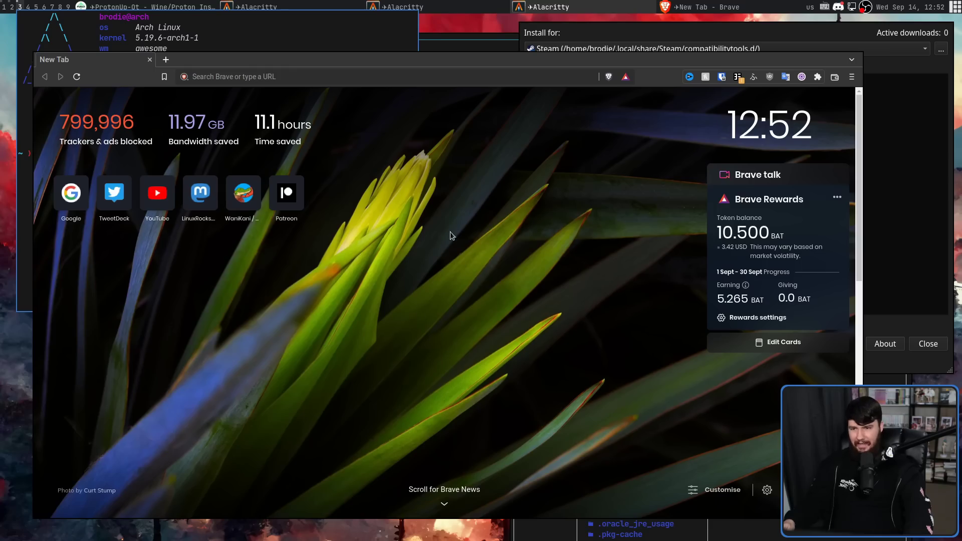
key(super+space)
key(super+j)
key(super+j)
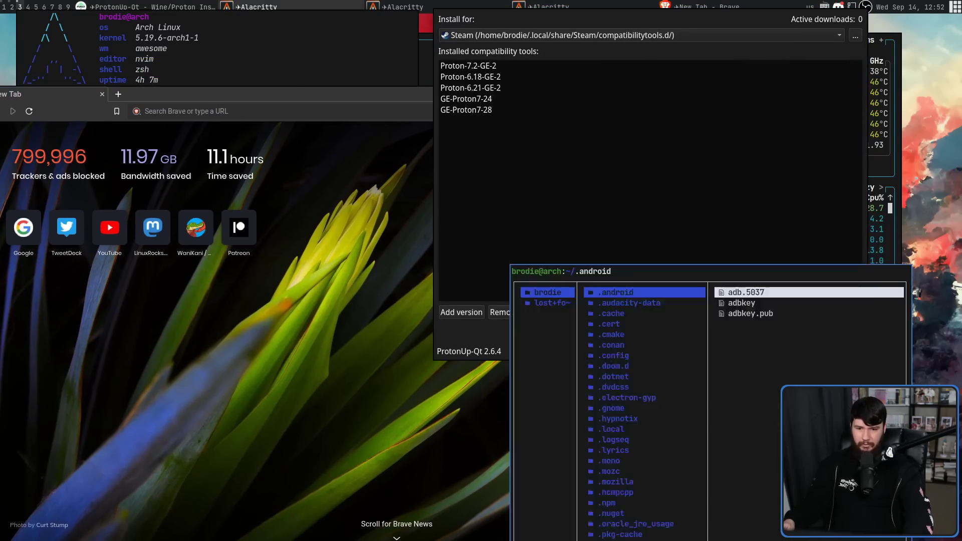
key(super+j)
key(super+j)
key(super+j)
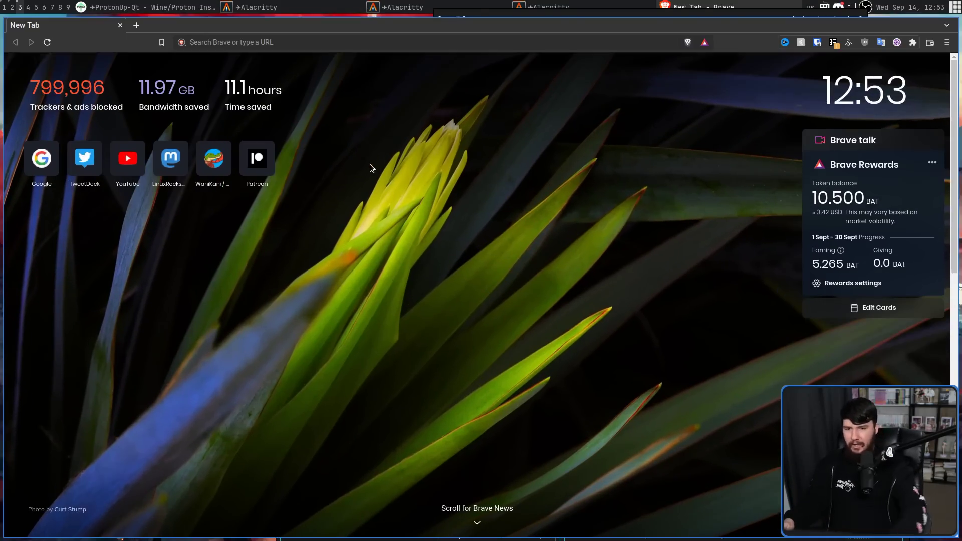
Step: Tile the ProtonUp-Qt, file-manager and btop windows, then return to tag 2
click(566, 14)
key(super+ctrl+space)
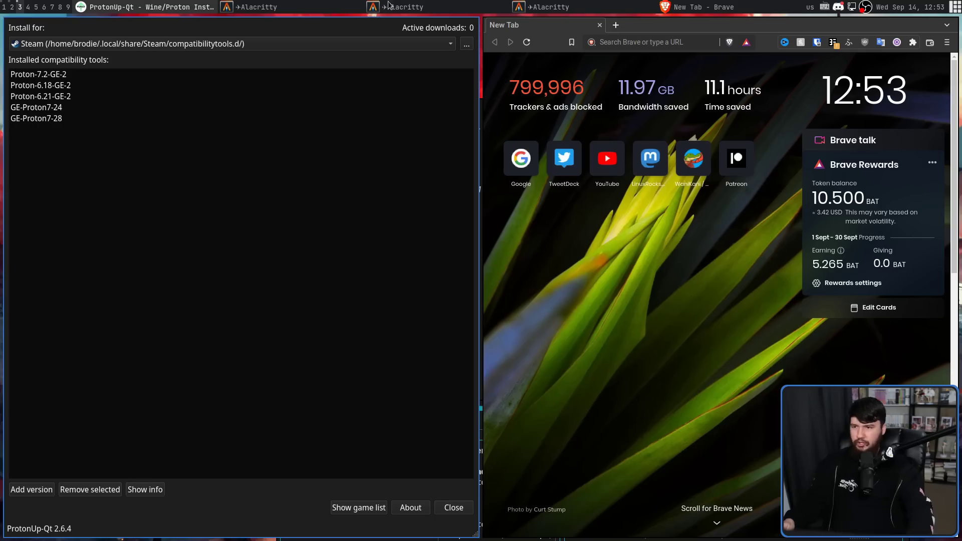
key(super+e)
key(super+ctrl+space)
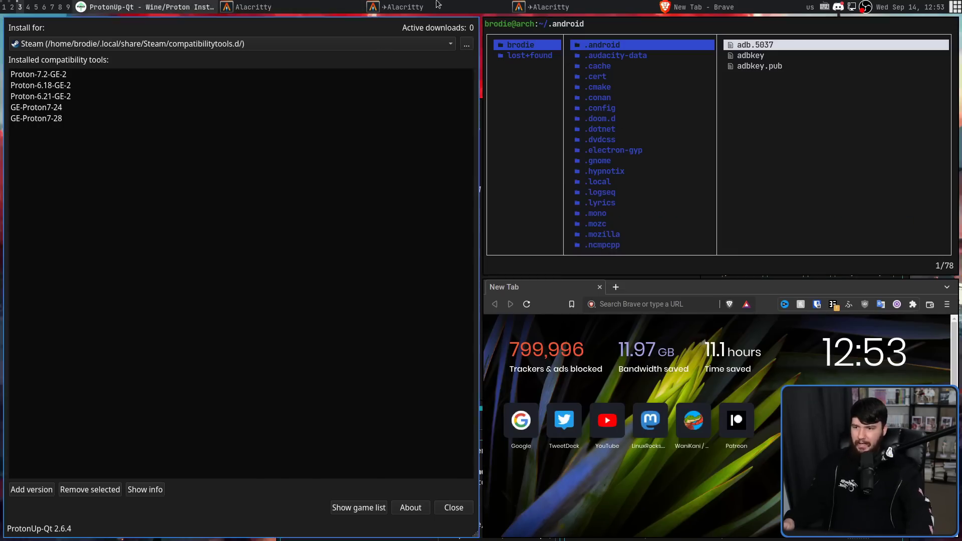
key(super+b)
key(super+ctrl+space)
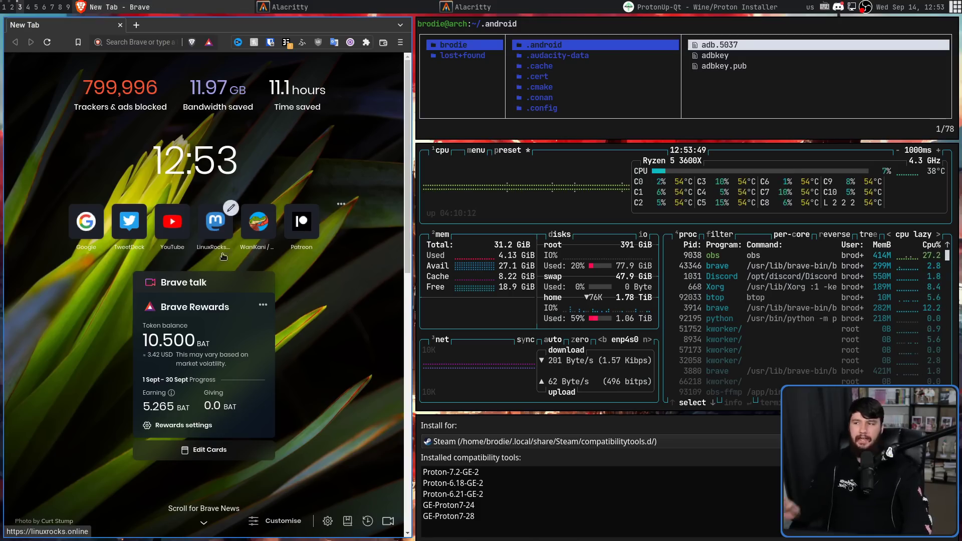
key(super+2)
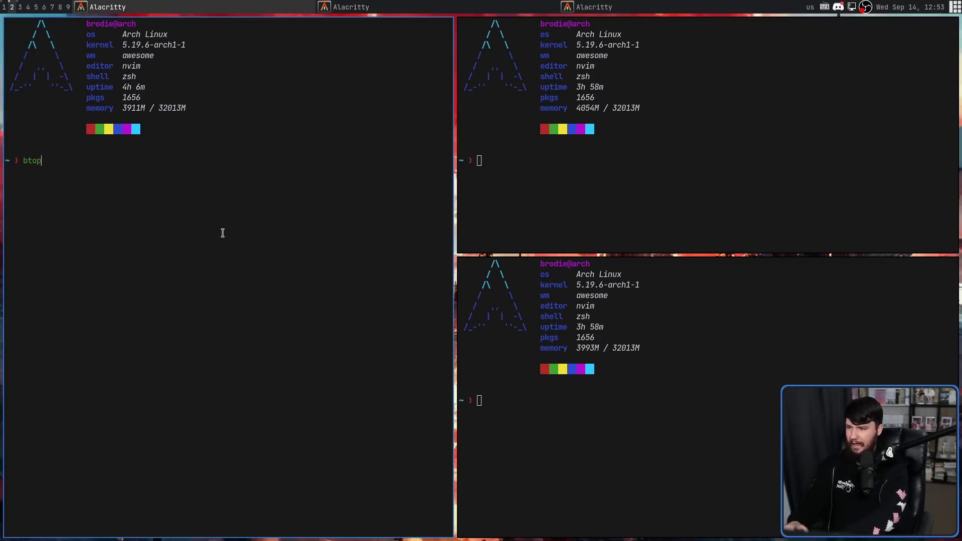
Step: Run btop in the left master terminal and widen it by dragging its border
key(Return)
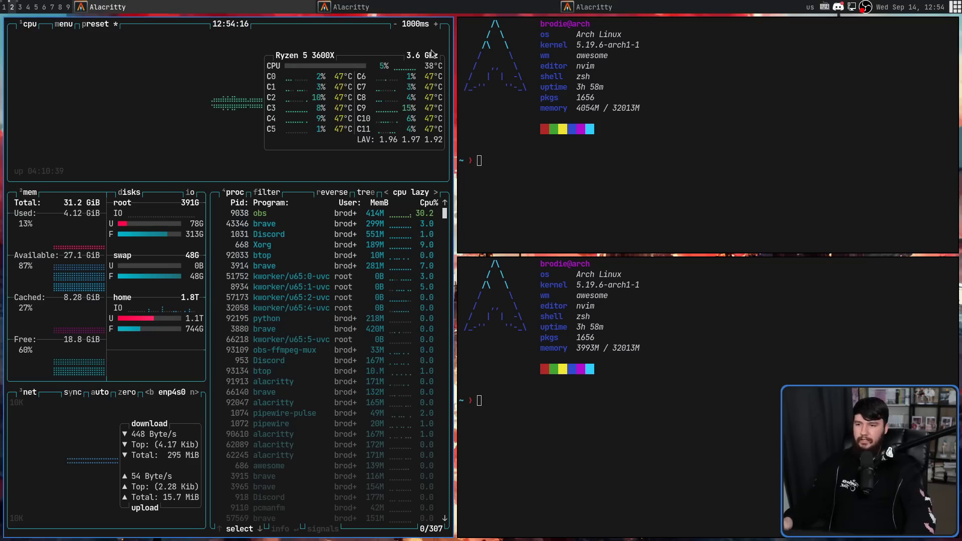
drag(420, 34, 590, 122)
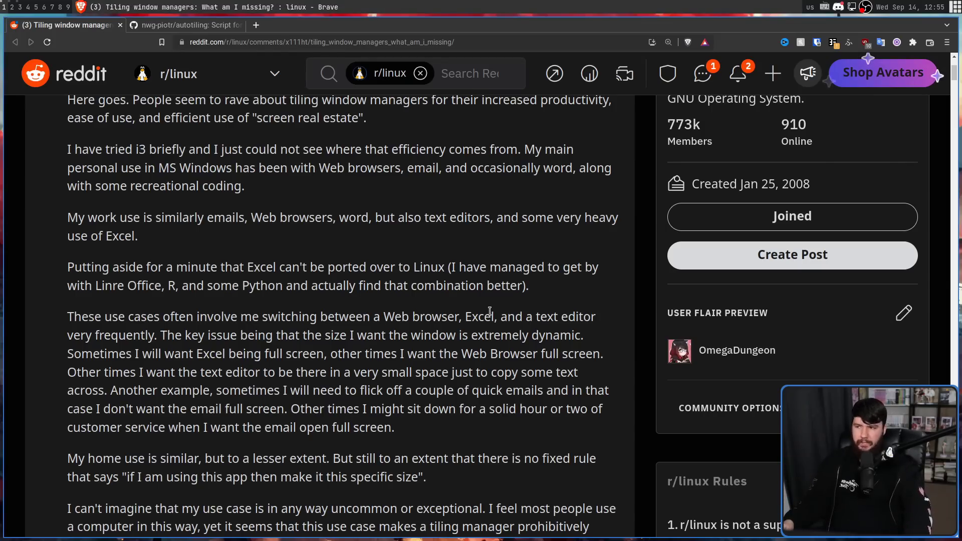
key(super+2)
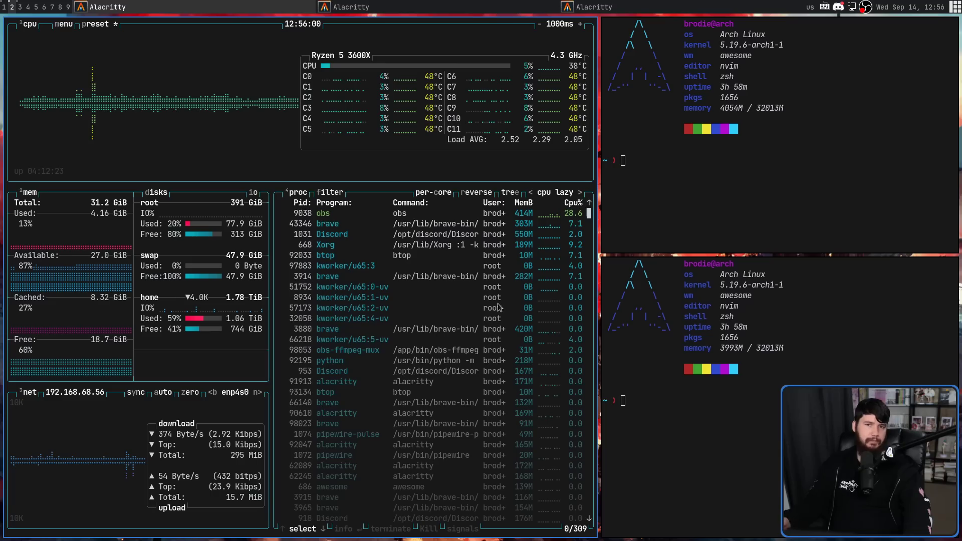
key(super+3)
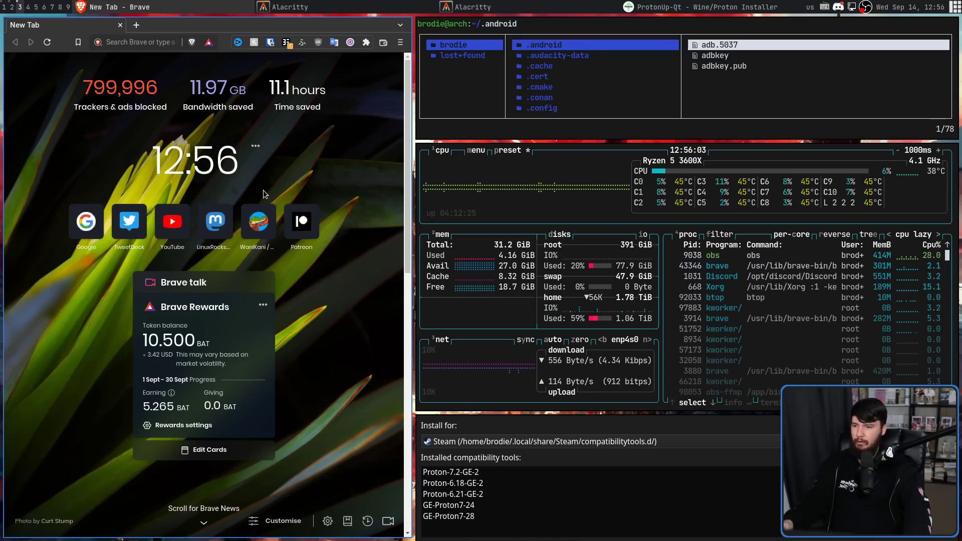
click(818, 250)
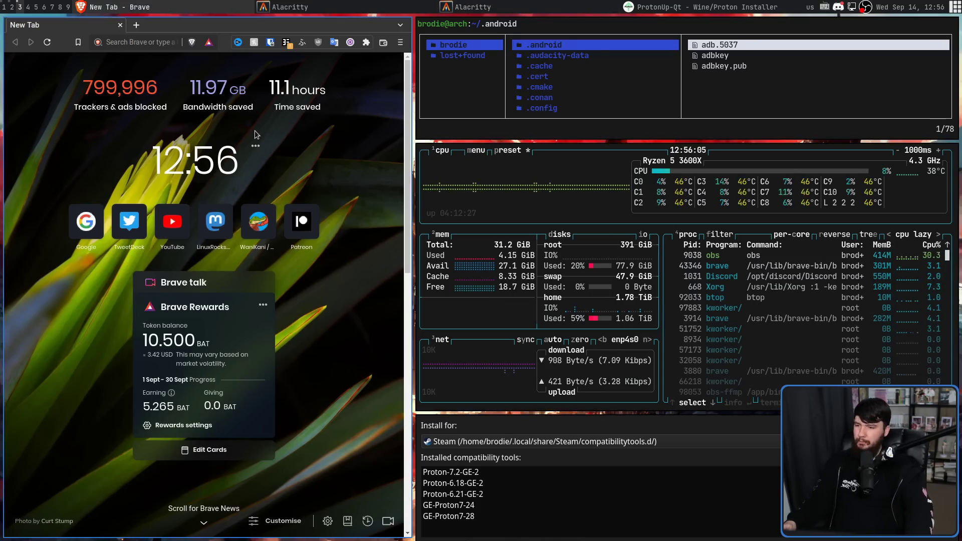
key(super+f)
key(super+f)
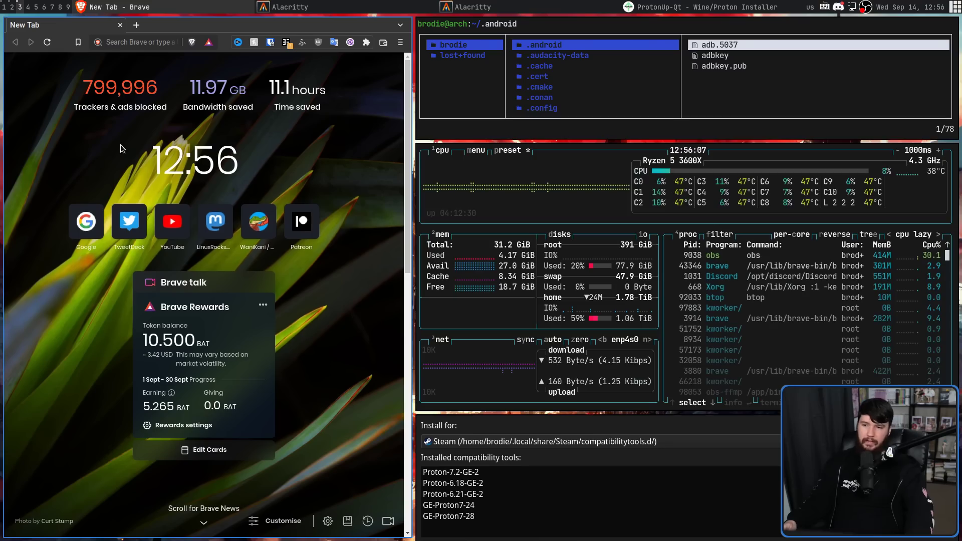
key(super+f)
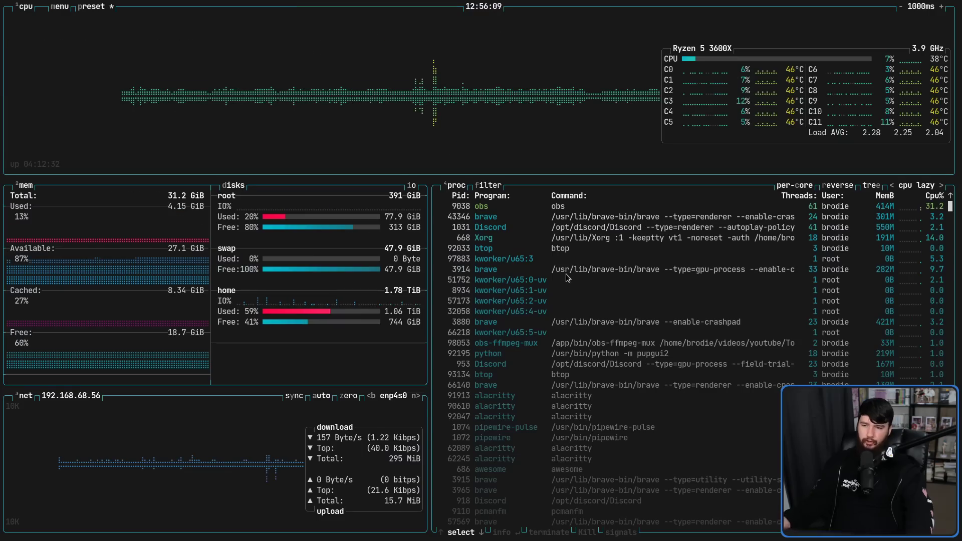
key(super+f)
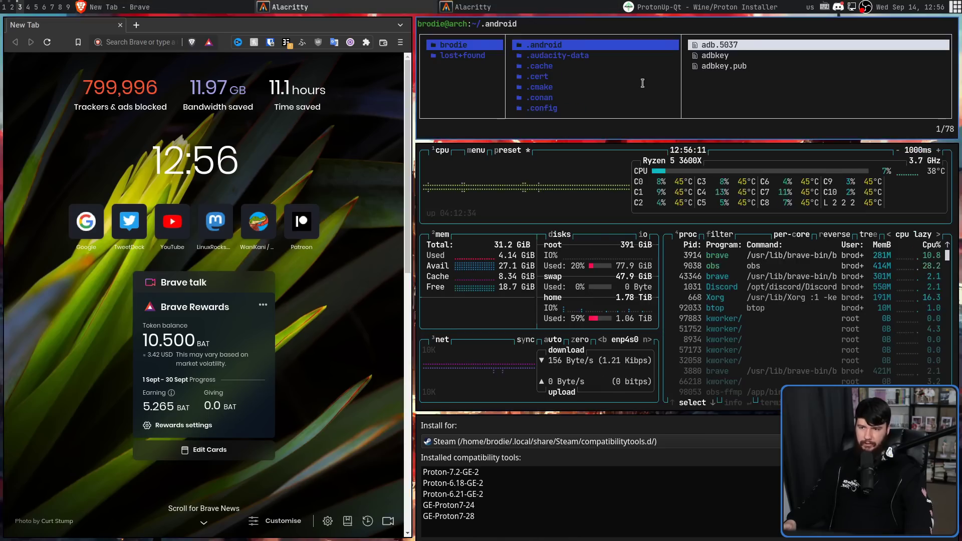
key(super+f)
key(super+f)
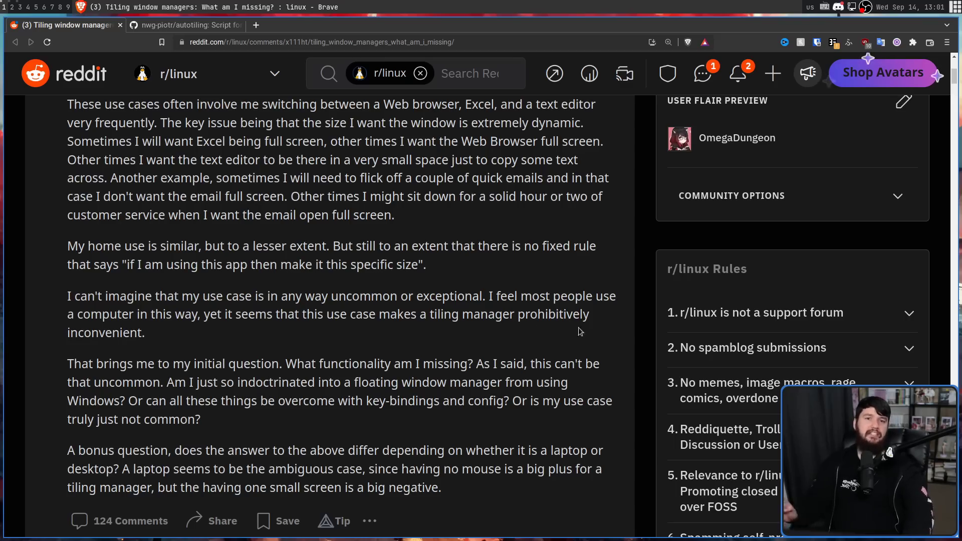
Step: Switch to tag 2, where btop runs beside two stacked terminals
key(super+2)
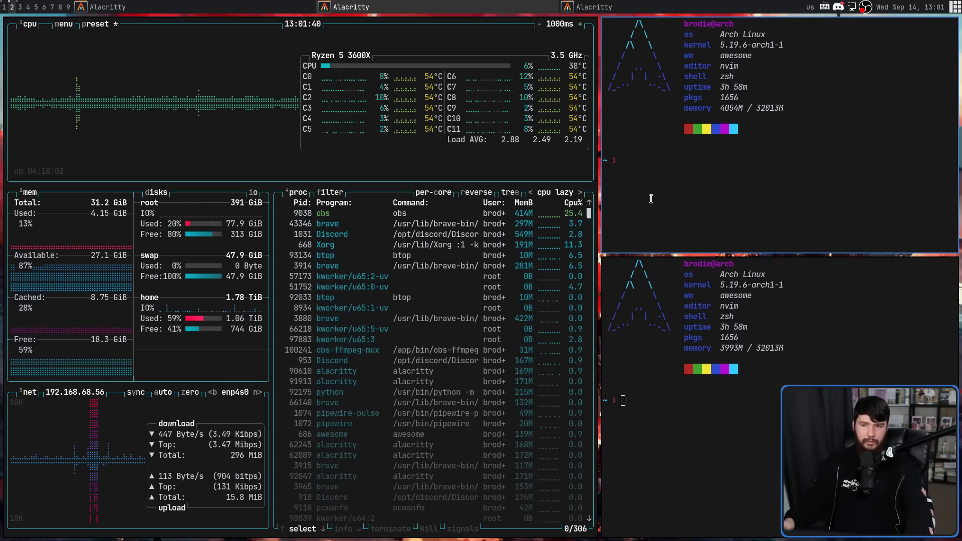
Step: Resize the splits, drag a terminal into the left master slot, and keep btop top-right
drag(652, 199, 511, 213)
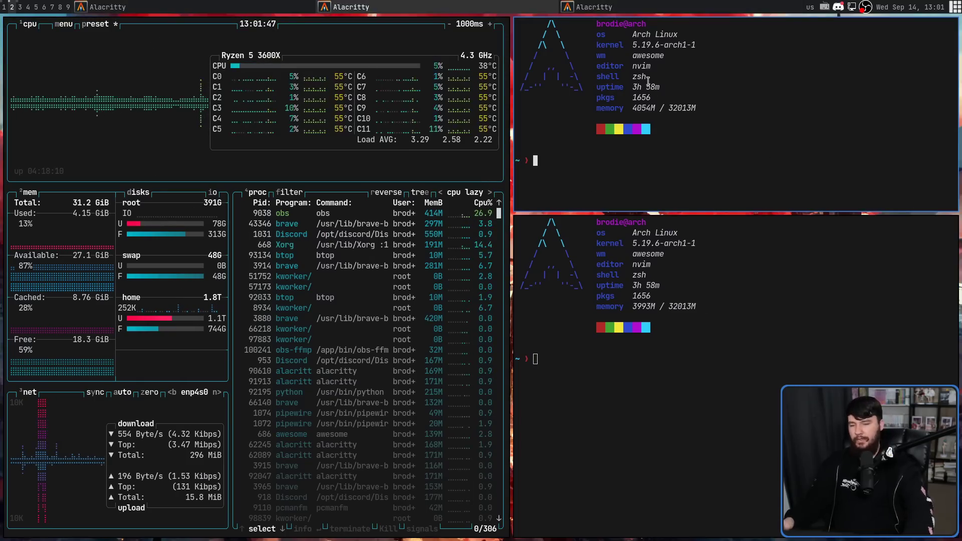
drag(645, 82, 369, 157)
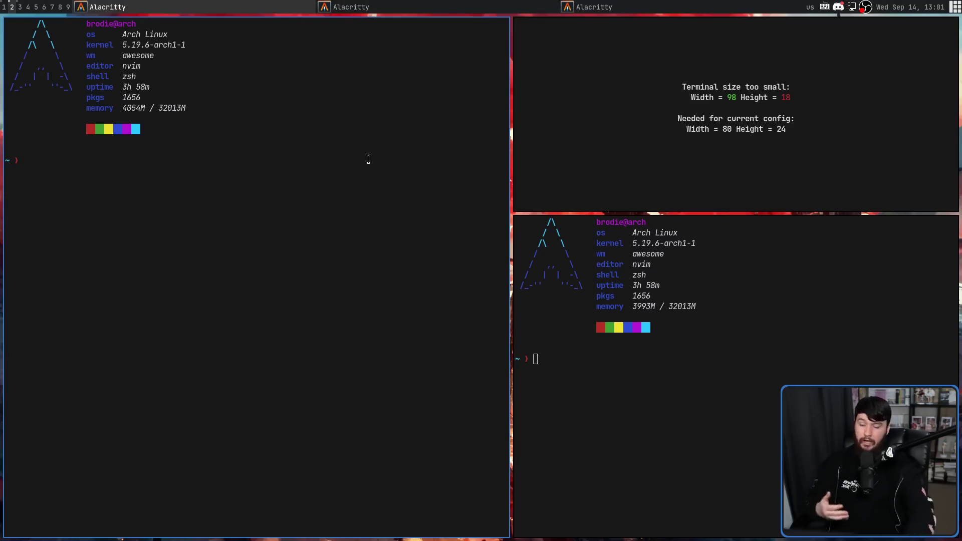
drag(553, 151, 442, 275)
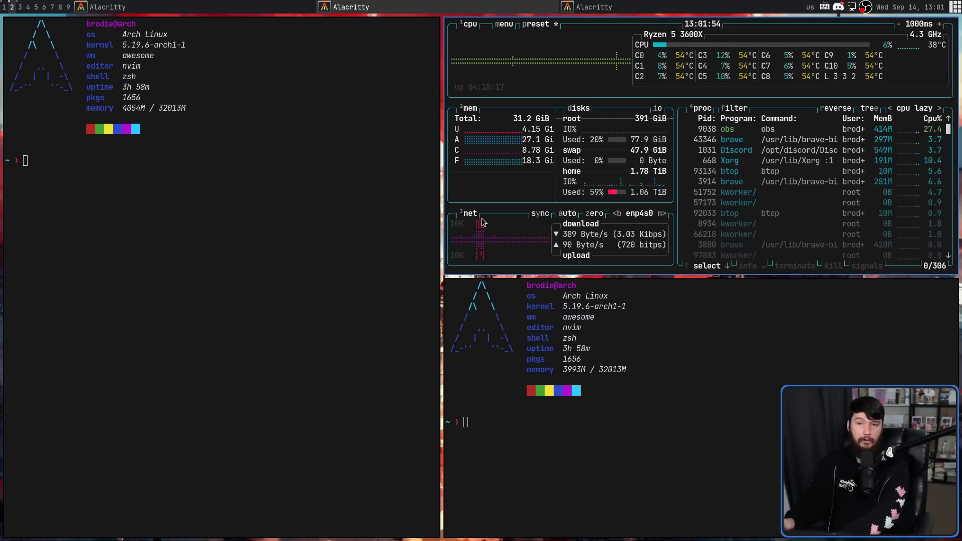
key(super+shift+k)
key(super+shift+j)
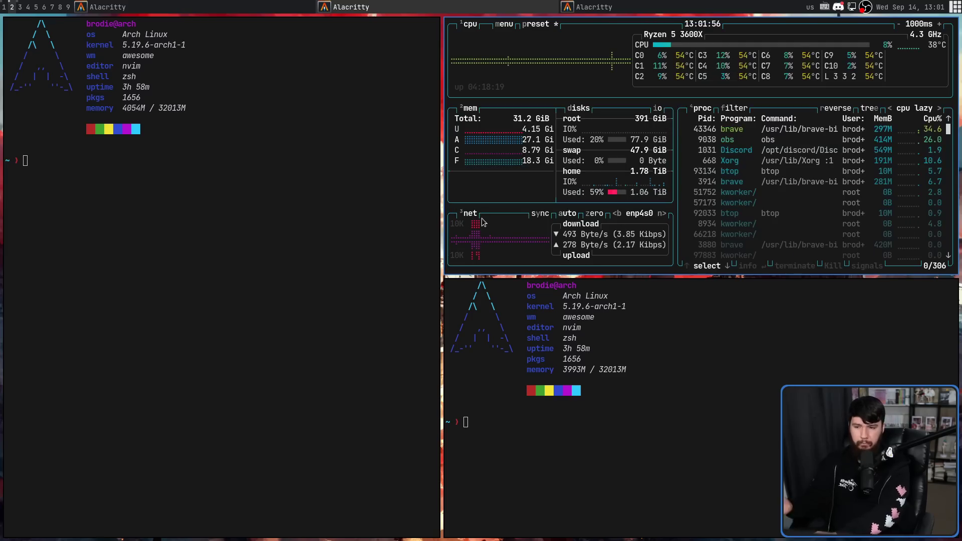
key(super+k)
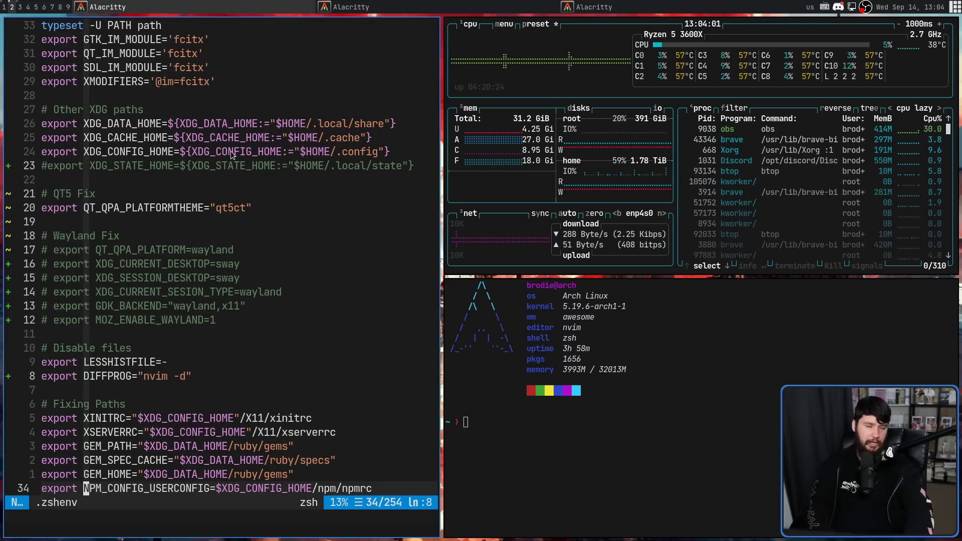
Step: Paste the * [[CPU-X]] line above LESSHISTFILE and jump to the LF_ICONS *.c line
key(k)
key(k)
key(k)
key(k)
key(k)
key(k)
key(k)
key(k)
key(k)
key(P)
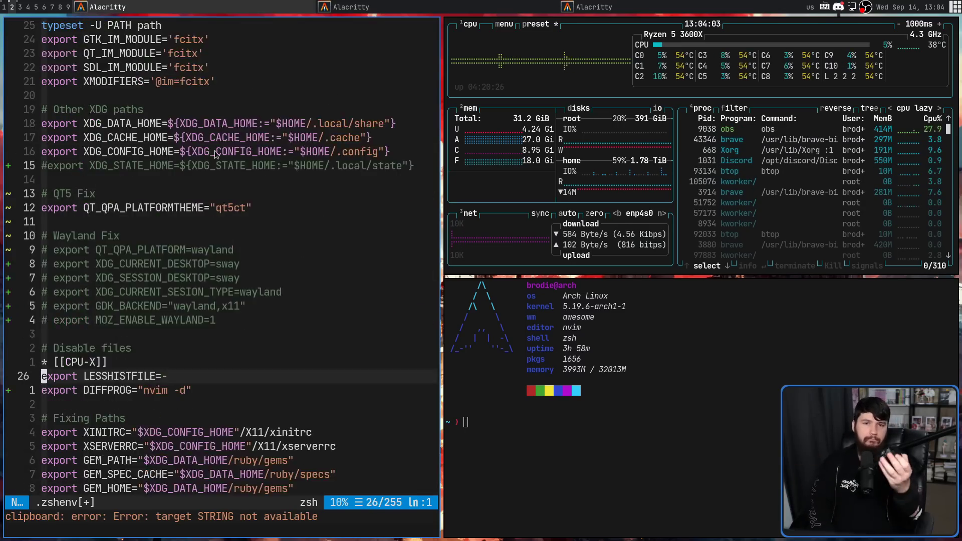
key(j)
key(j)
key(j)
scroll(216, 153, down, 3)
scroll(214, 153, down, 20)
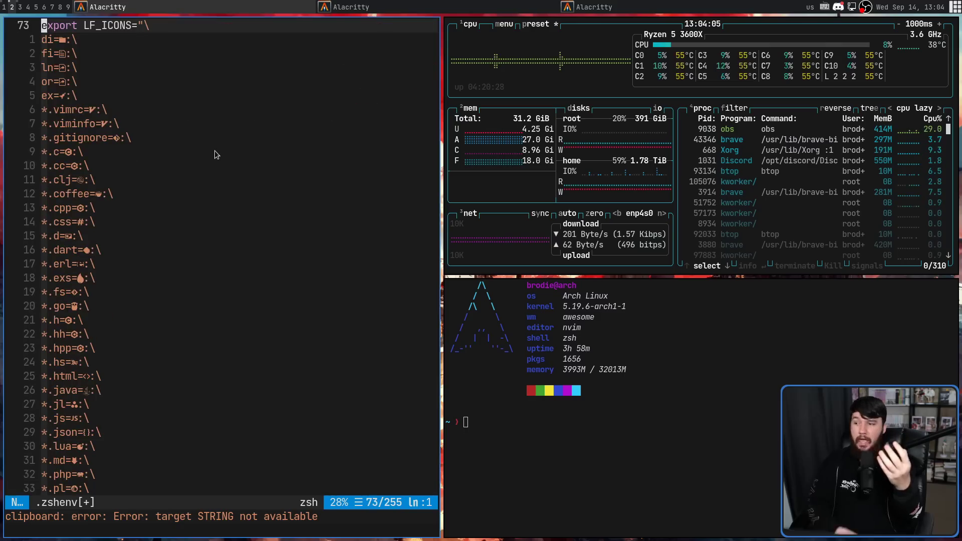
click(215, 151)
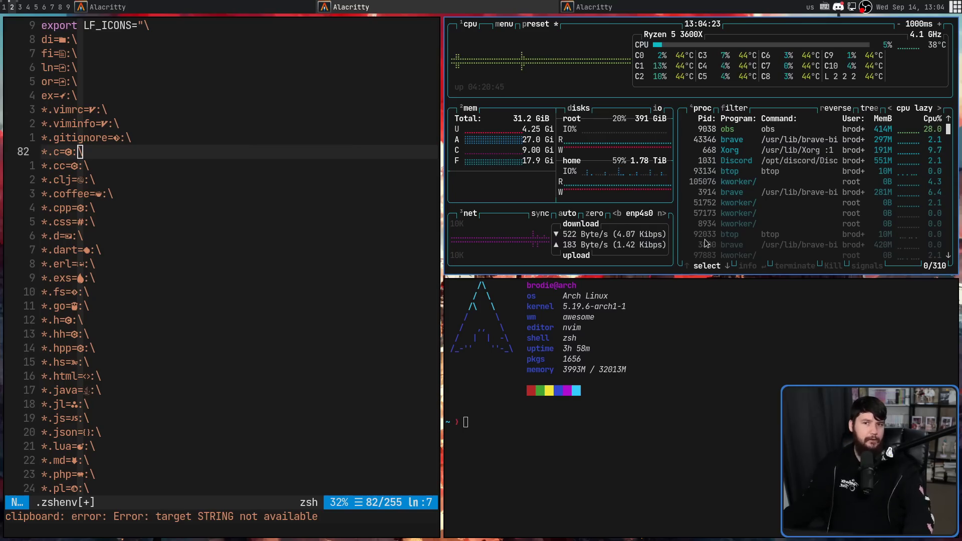
key(super+w)
key(super+w)
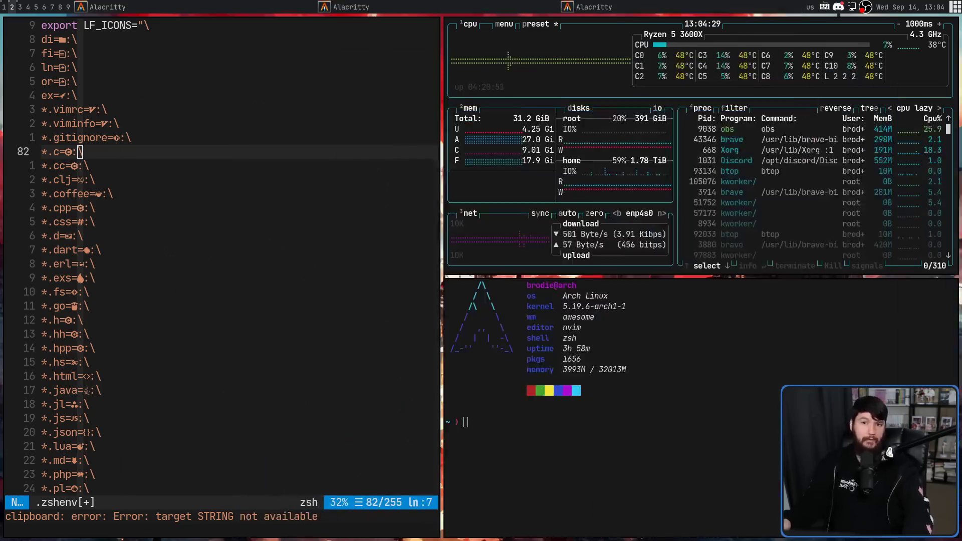
key(super+Return)
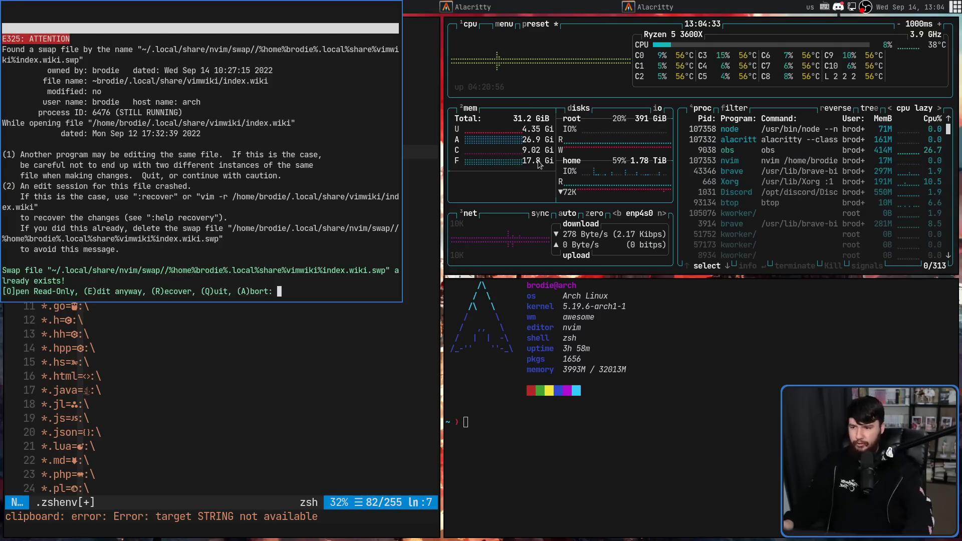
key(q)
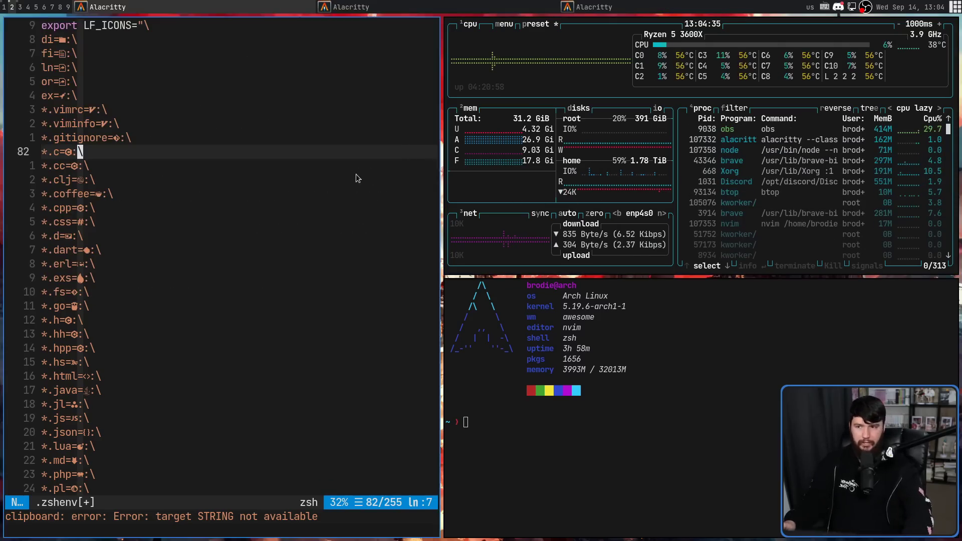
key(super+ctrl+space)
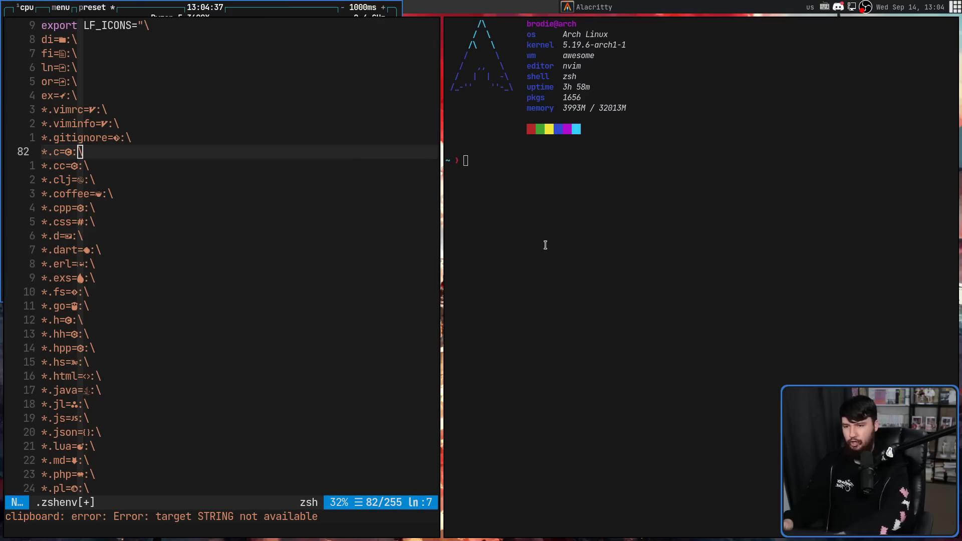
drag(338, 10, 689, 183)
key(super+ctrl+space)
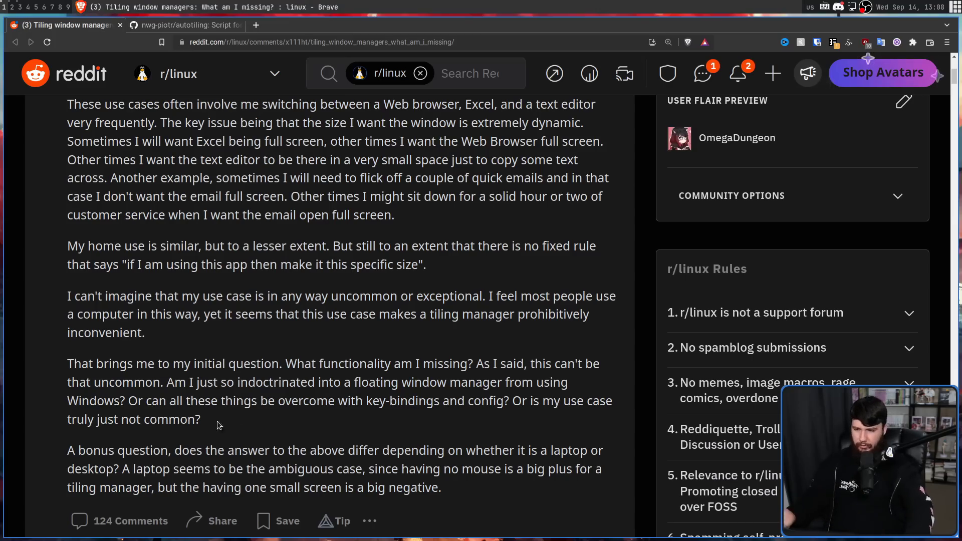
Step: Select the sentence "Or is my use case truly just not common?" in the Reddit post
drag(219, 425, 560, 405)
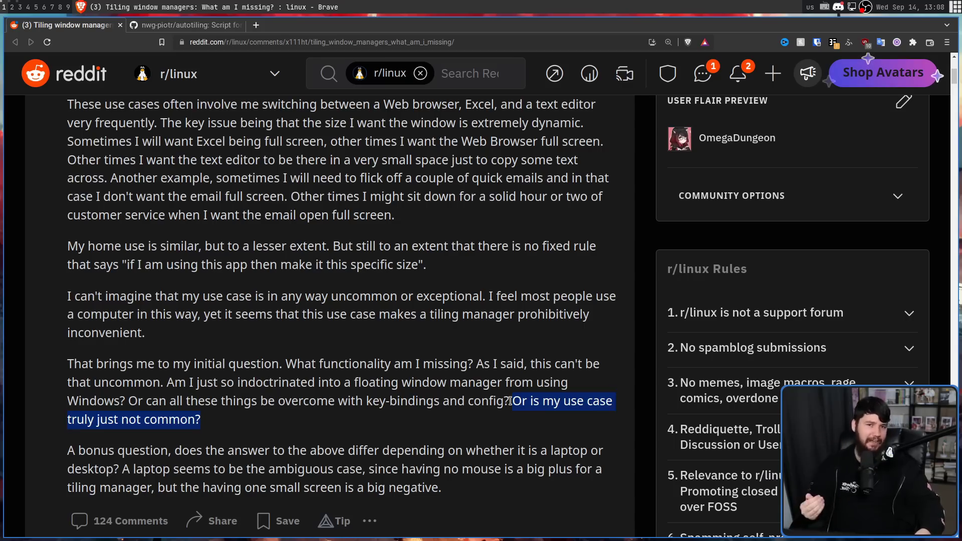
Step: Scroll down slightly and deselect the highlighted use-case question in the post
scroll(526, 364, down, 1)
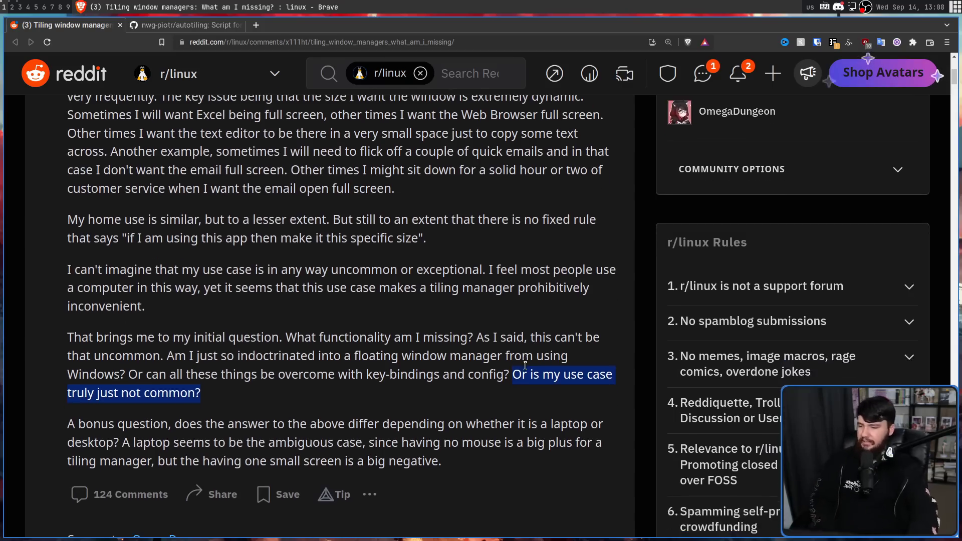
click(302, 425)
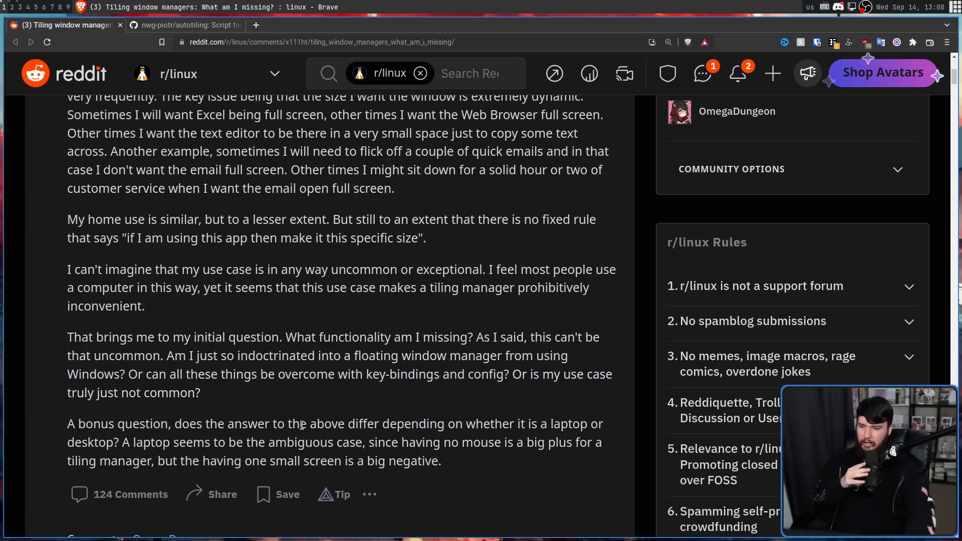